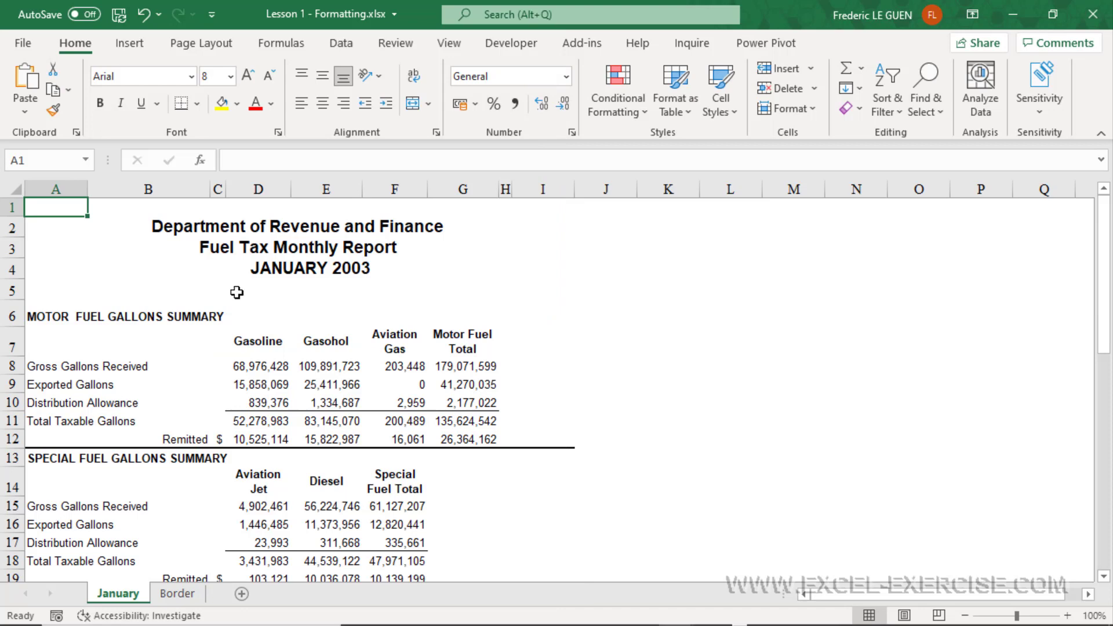
pyautogui.scroll(-1, 313, 353)
pyautogui.scroll(-1, 311, 352)
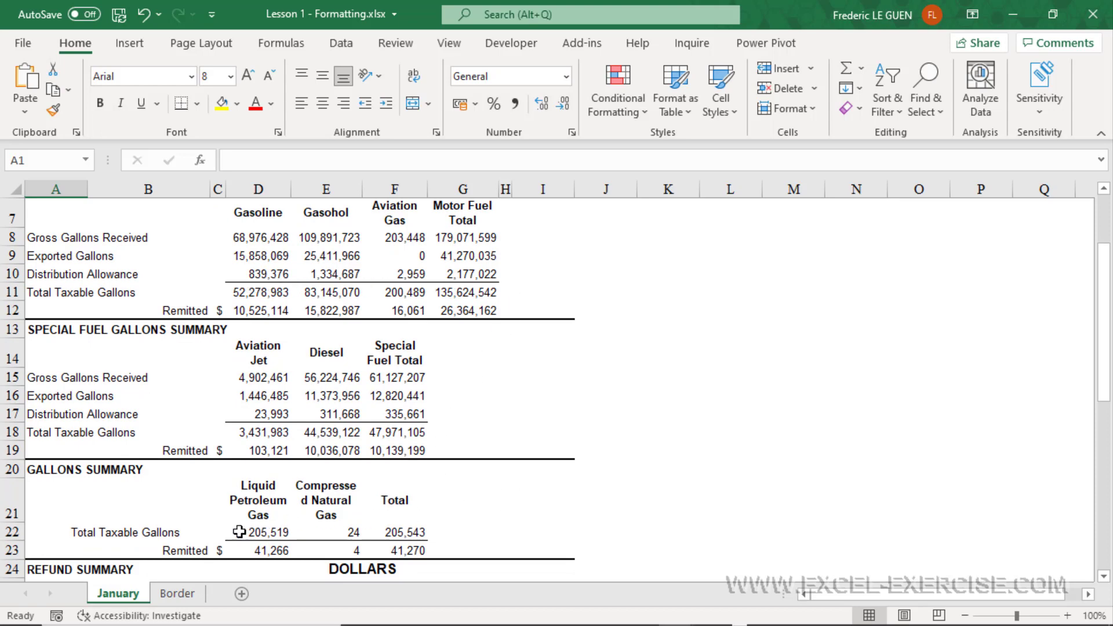
# View the finished example on the Border sheet, then return to the January sheet.
pyautogui.click(181, 598)
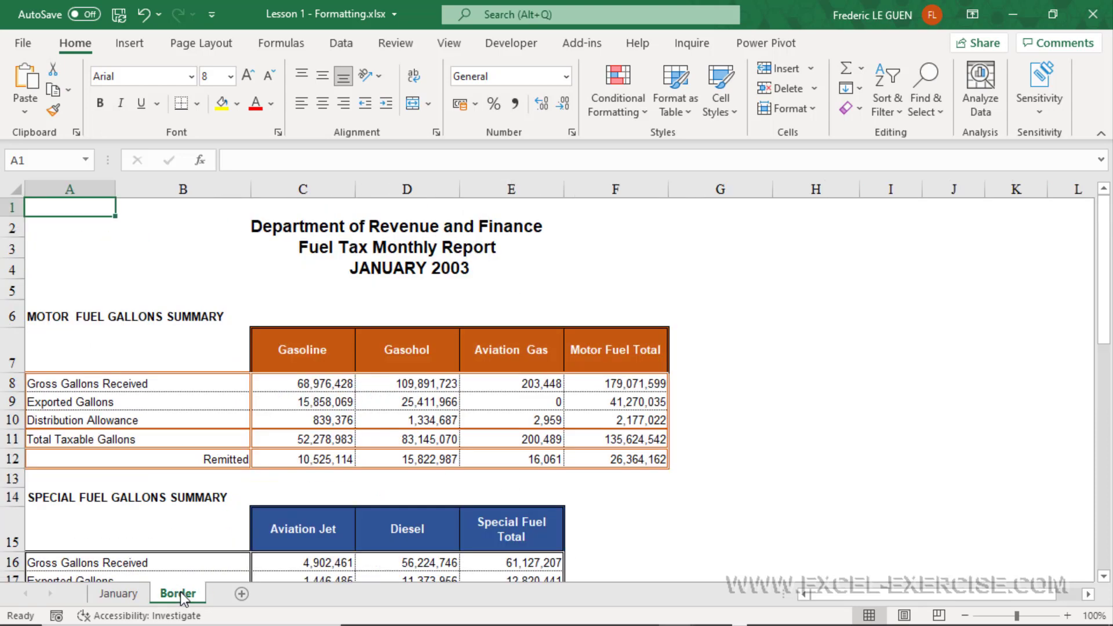
pyautogui.scroll(-1, 760, 488)
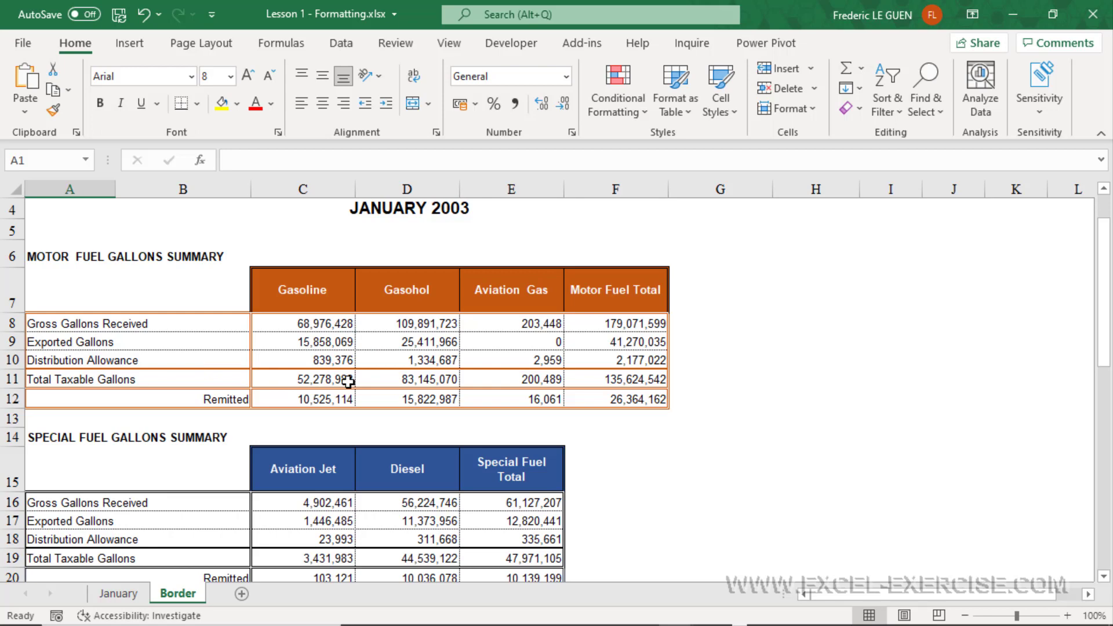
pyautogui.click(108, 596)
pyautogui.scroll(1, 203, 462)
pyautogui.scroll(2, 203, 462)
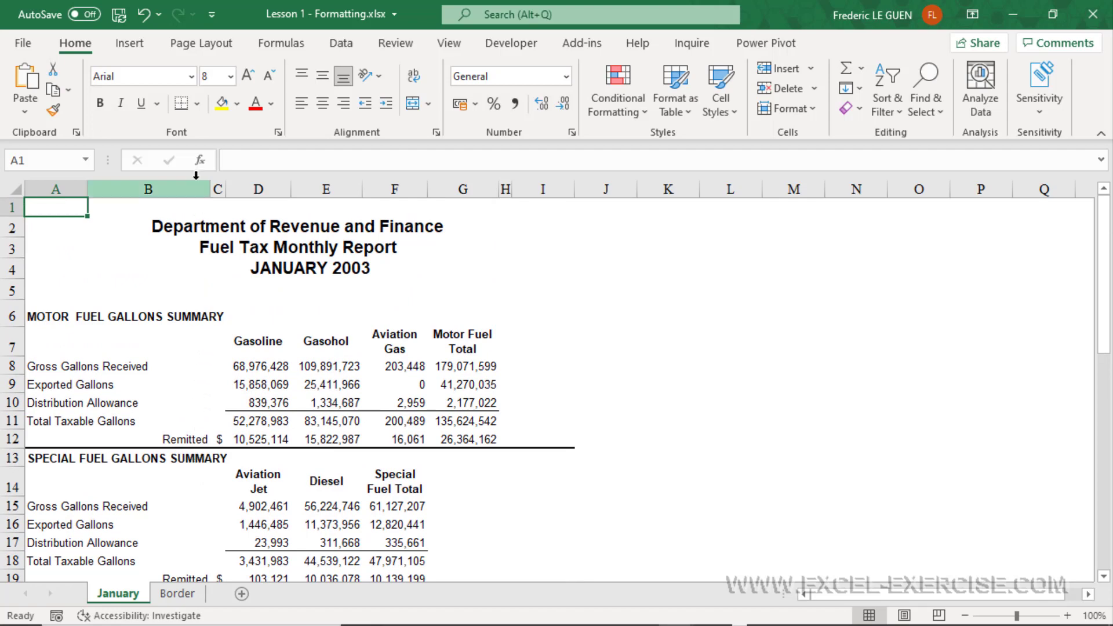
# Pin Draw Border and Draw Border Grid to the Quick Access Toolbar.
pyautogui.click(199, 104)
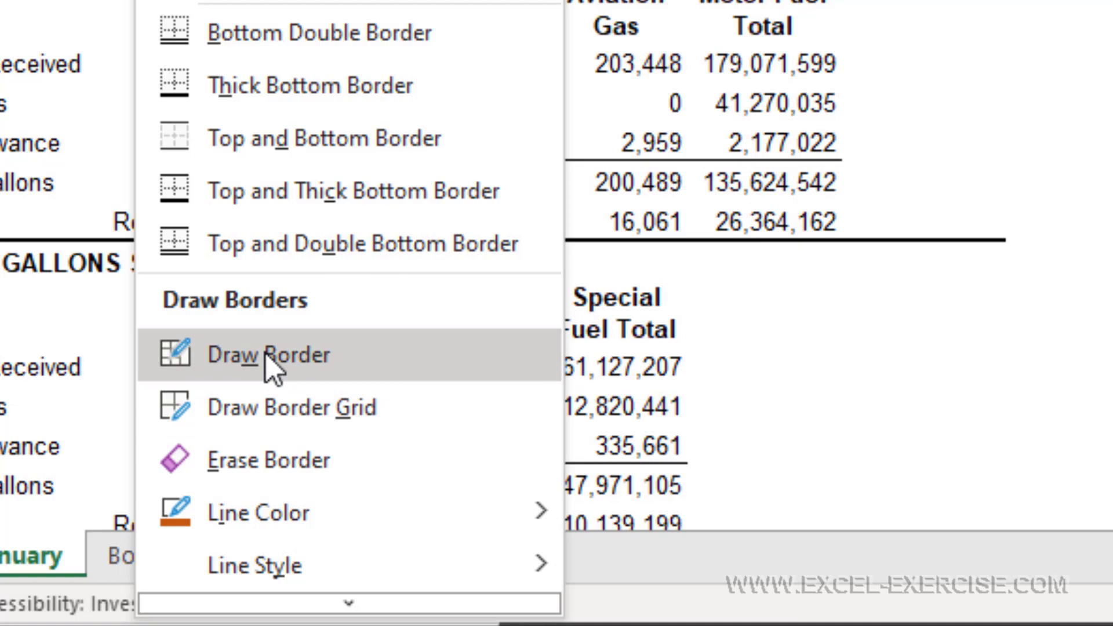
pyautogui.rightClick(271, 365)
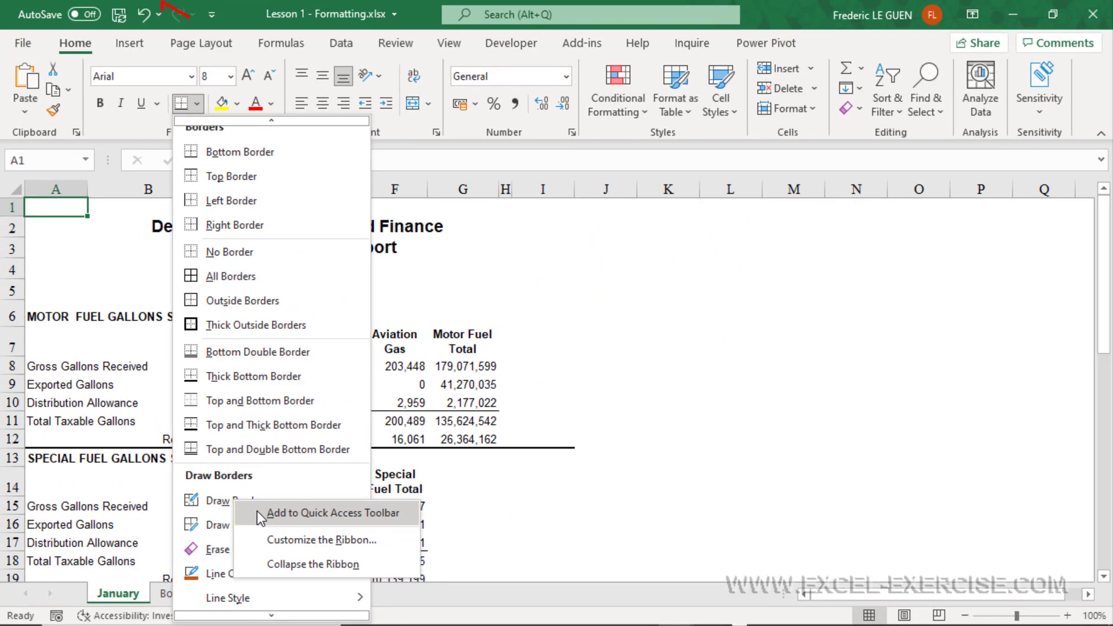
pyautogui.click(259, 509)
pyautogui.click(196, 104)
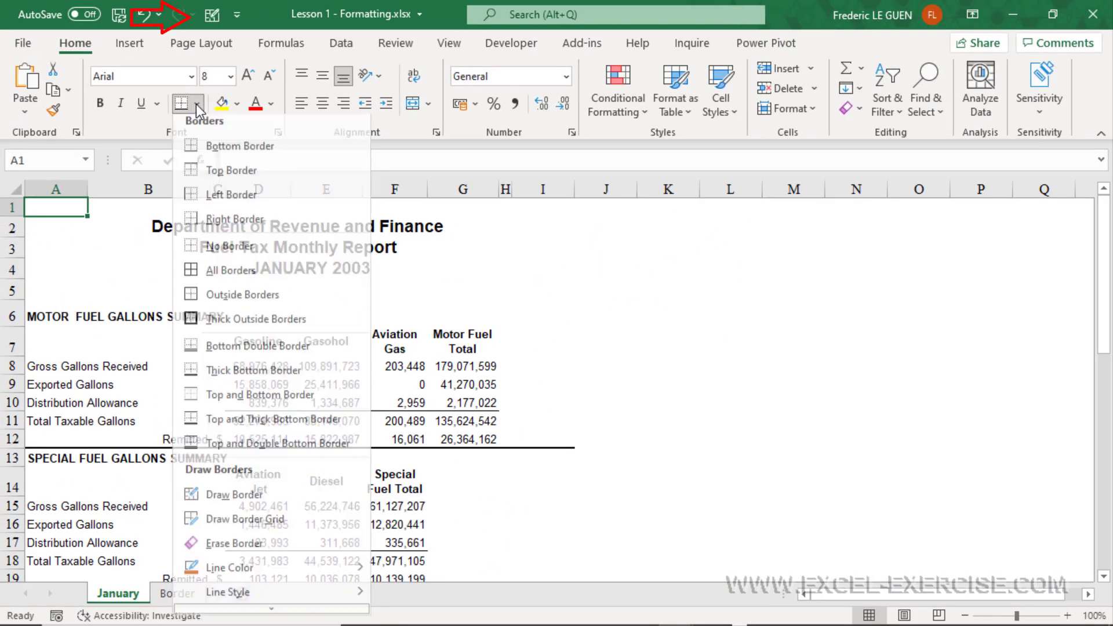
pyautogui.rightClick(225, 519)
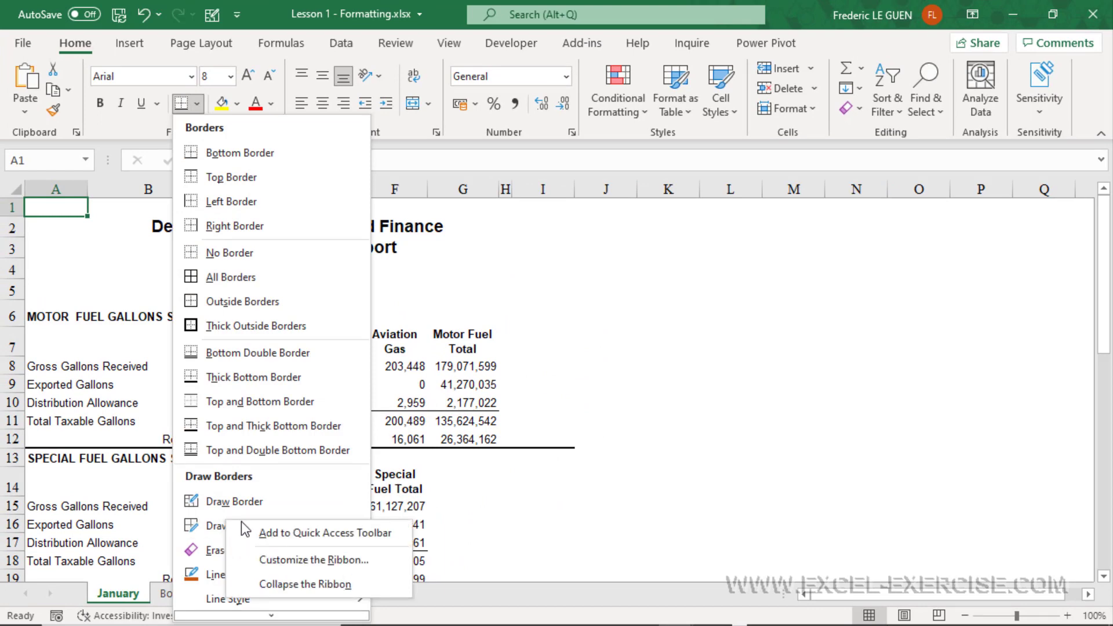
pyautogui.click(260, 529)
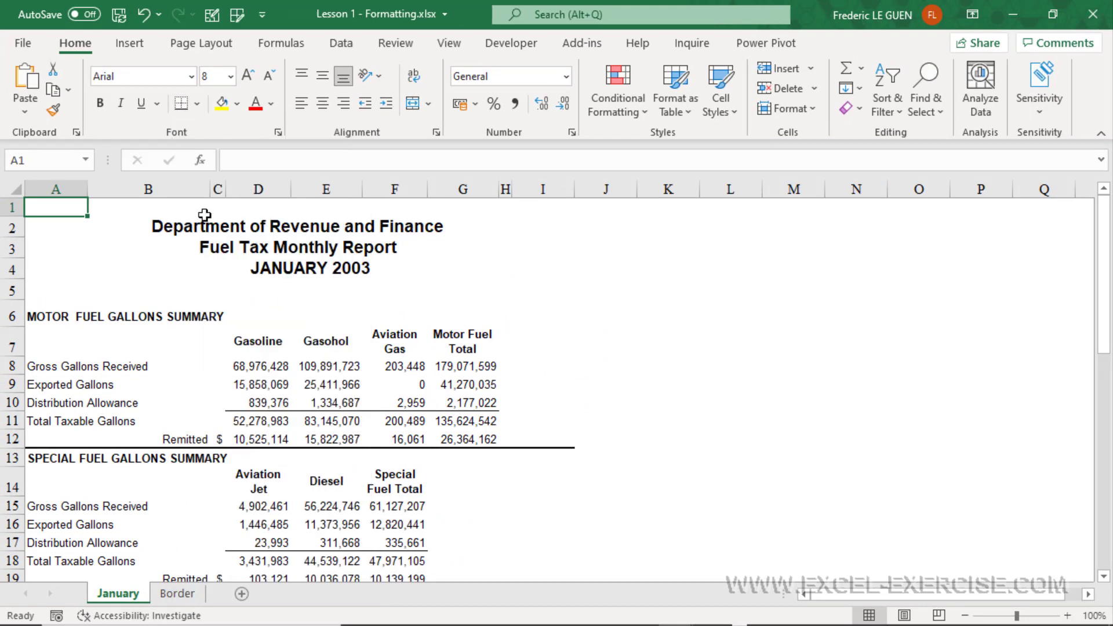
# Pin Line Color and Line Style to the Quick Access Toolbar.
pyautogui.click(196, 103)
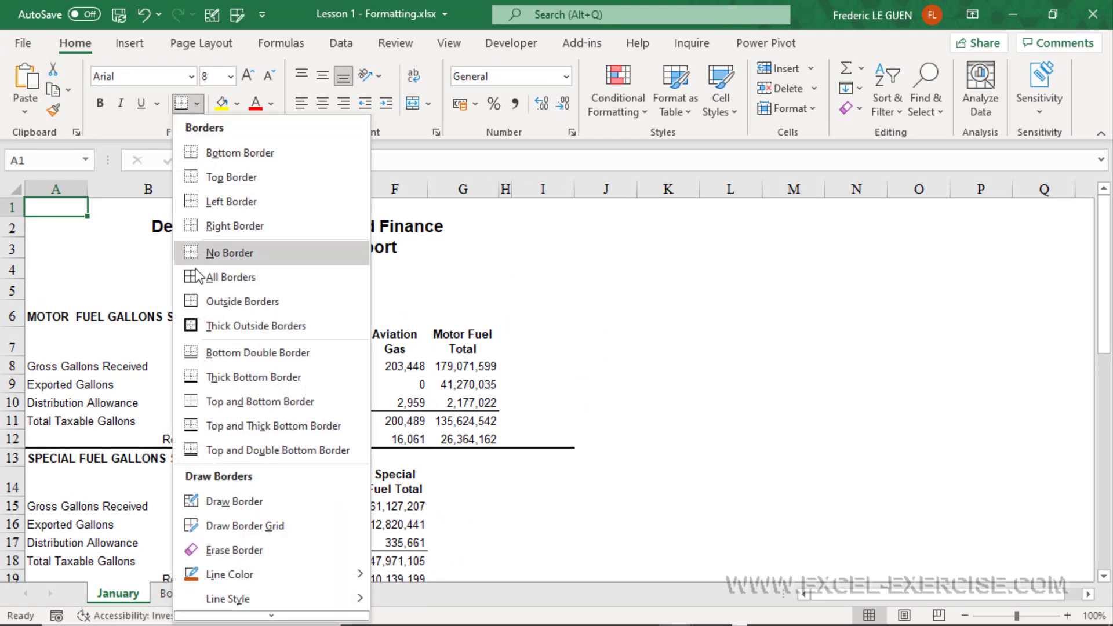
pyautogui.rightClick(233, 570)
pyautogui.click(277, 504)
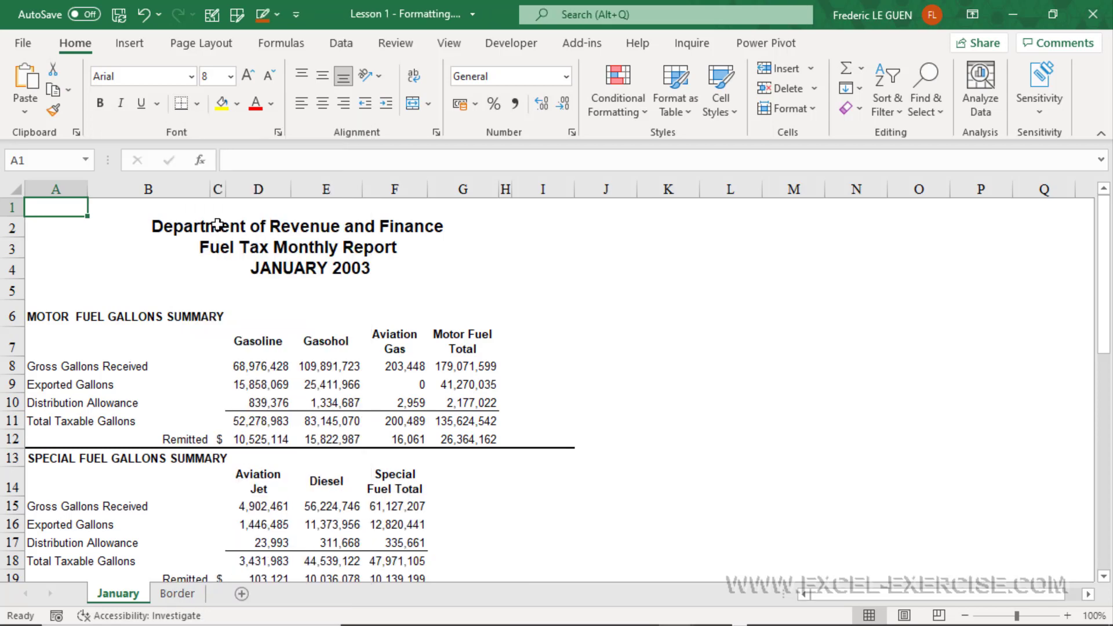
pyautogui.click(197, 104)
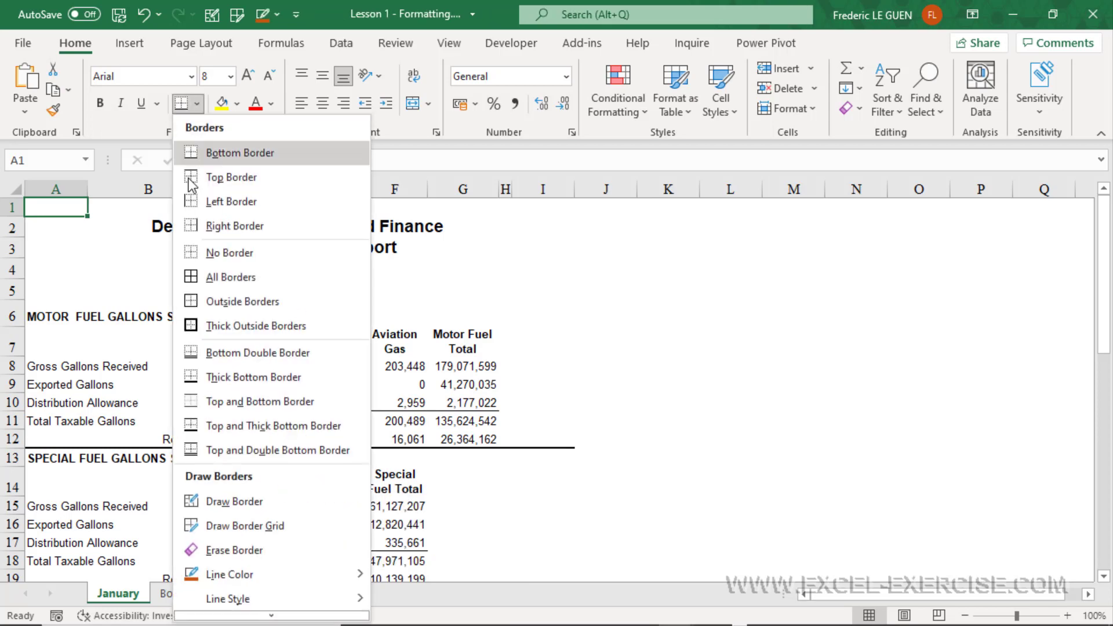
pyautogui.rightClick(233, 599)
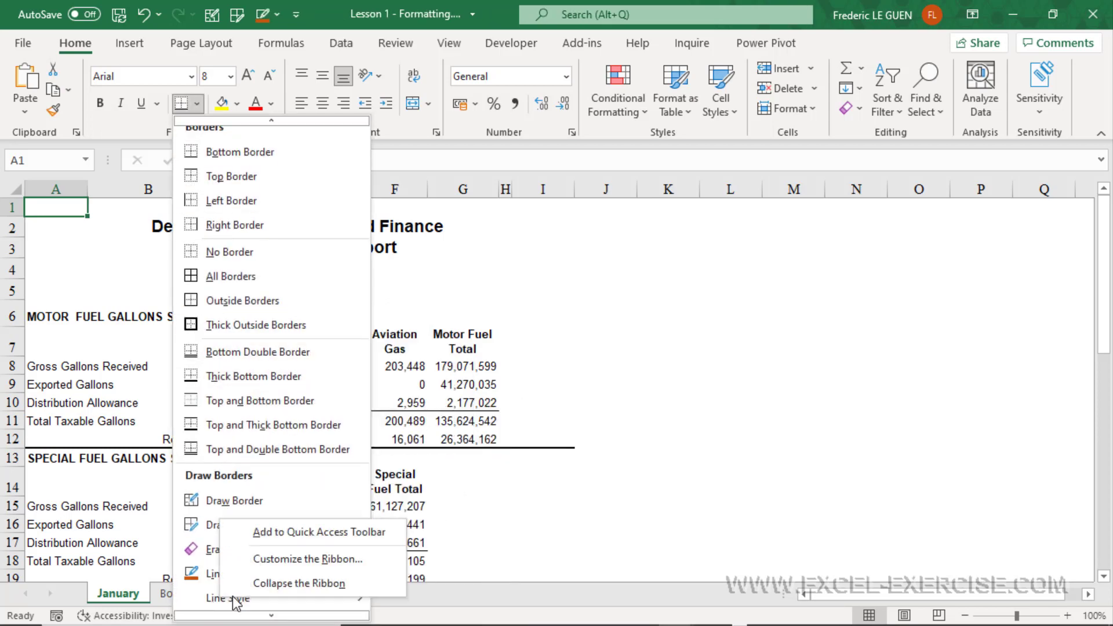
pyautogui.click(260, 531)
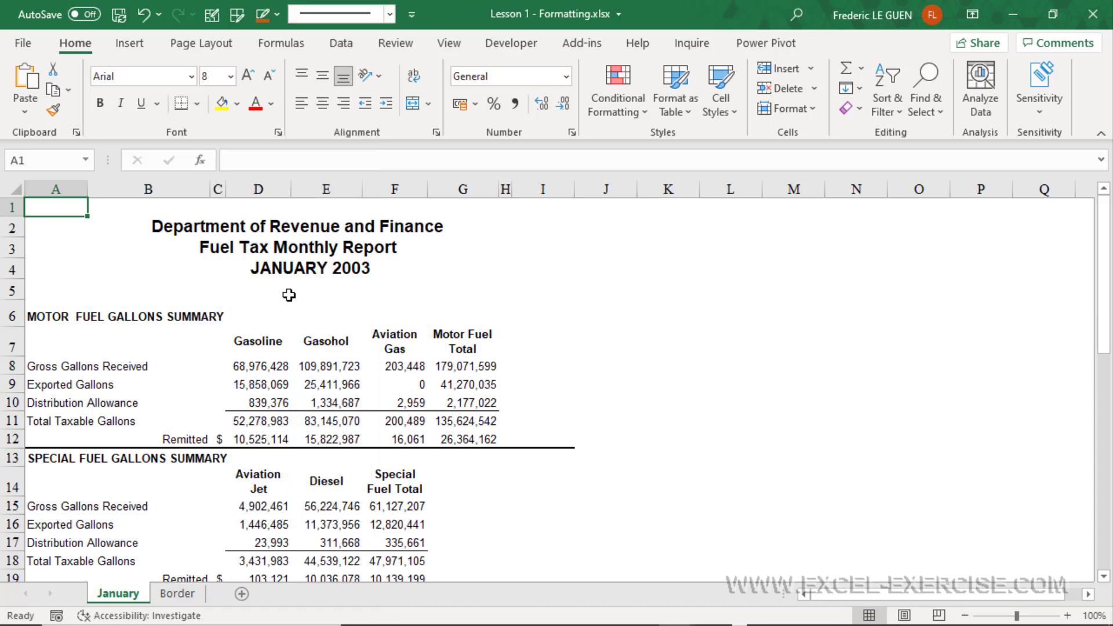
# Draw an orange outline around a block in columns L–N and an orange grid across L–O.
pyautogui.click(213, 15)
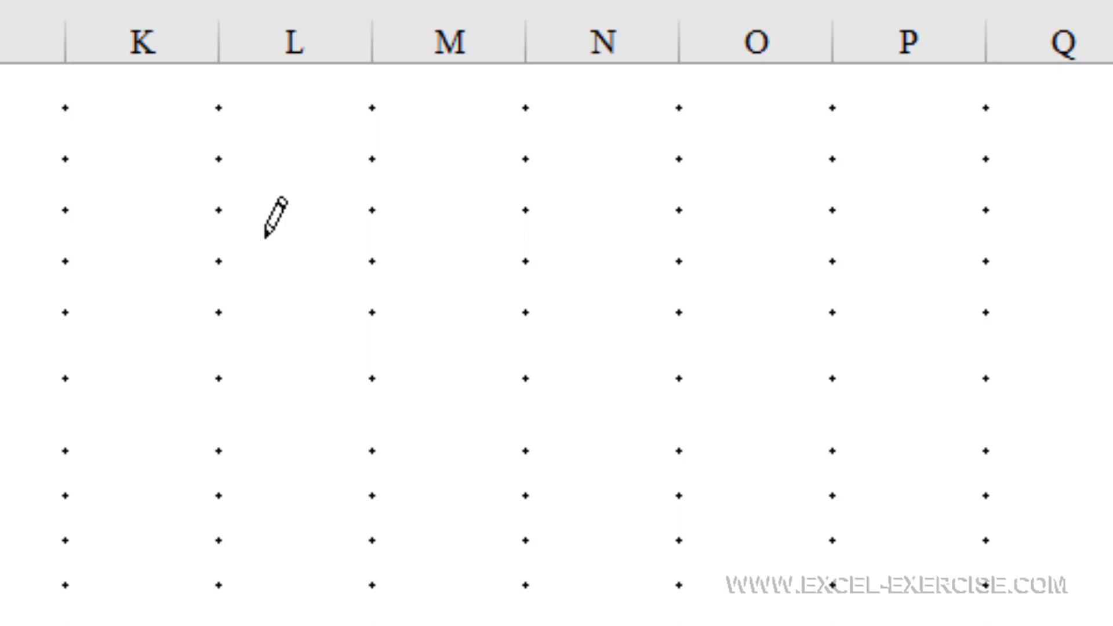
pyautogui.moveTo(265, 236); pyautogui.dragTo(637, 404)
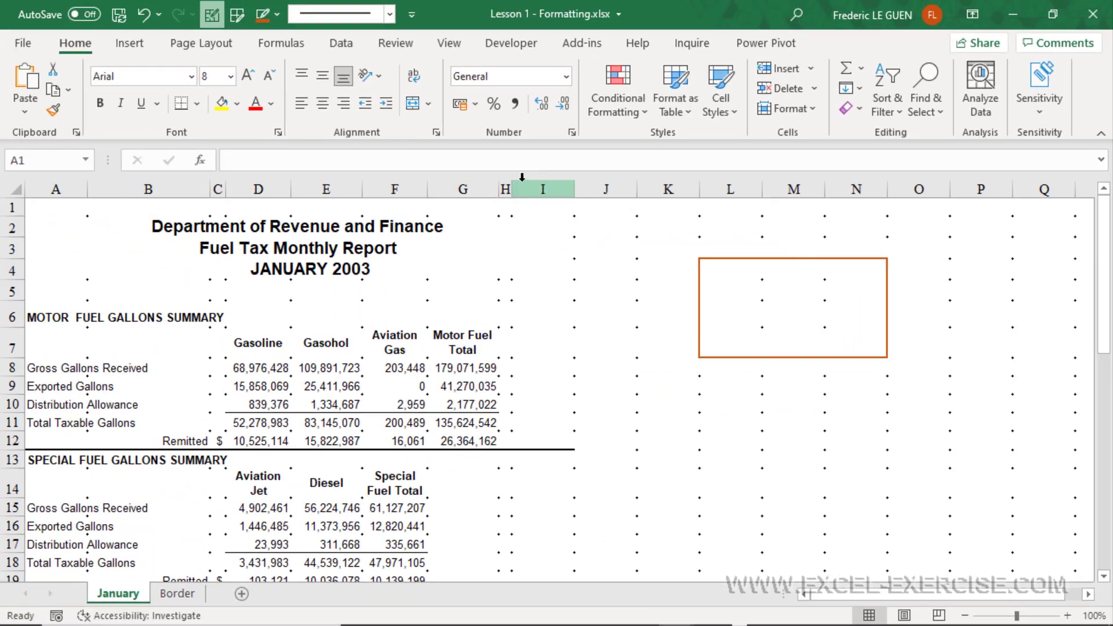
pyautogui.click(207, 19)
pyautogui.click(236, 19)
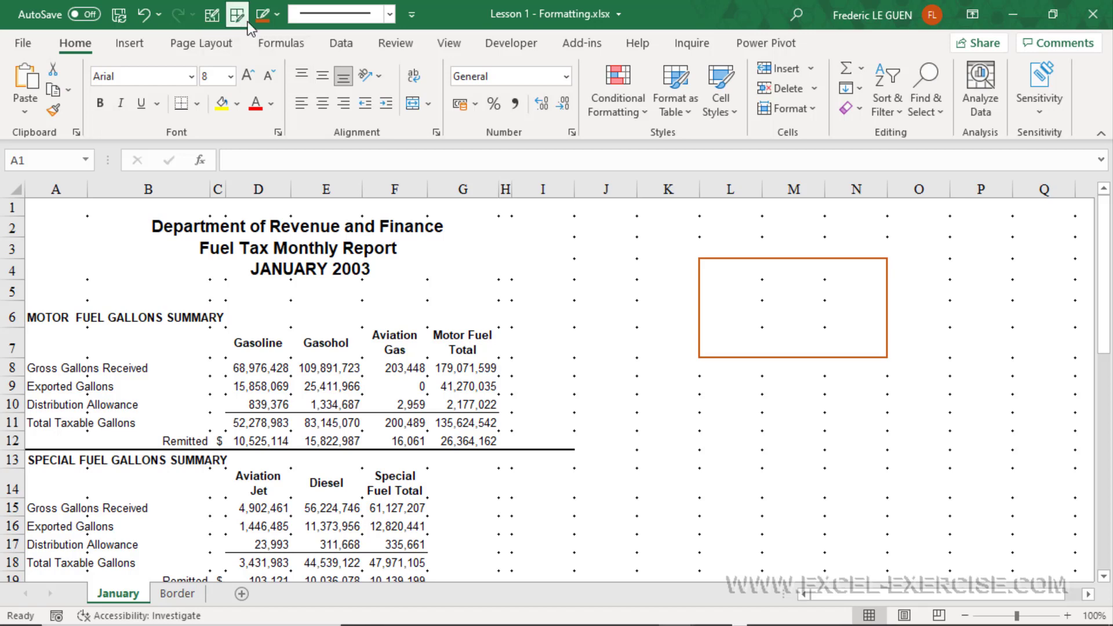
pyautogui.moveTo(709, 401); pyautogui.dragTo(915, 502)
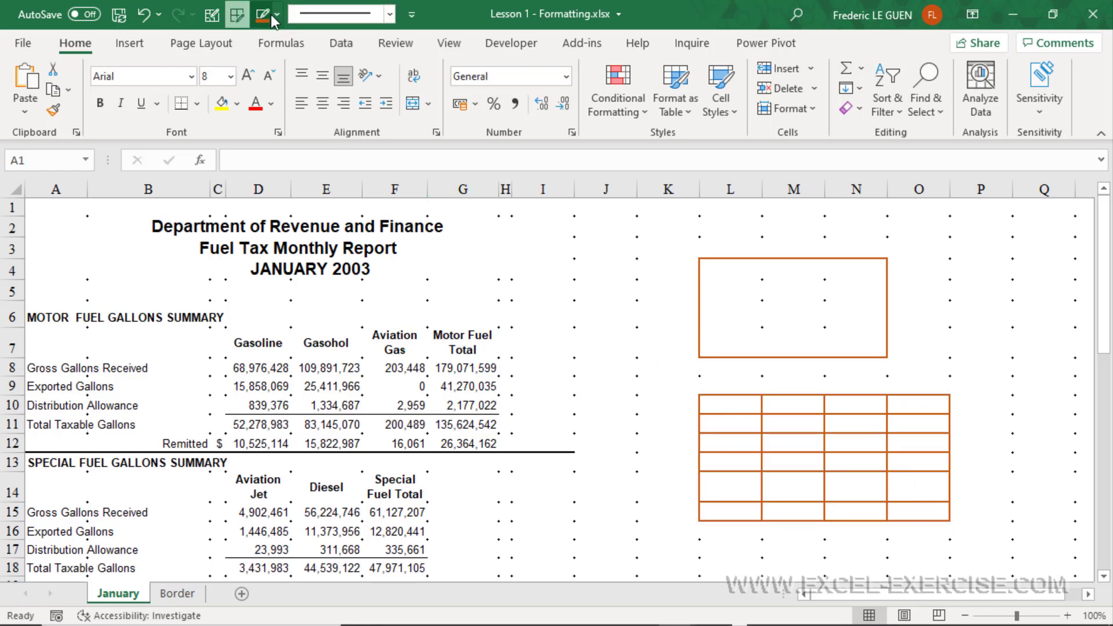
# Draw dotted dark blue borders over cells K9:M13.
pyautogui.click(390, 14)
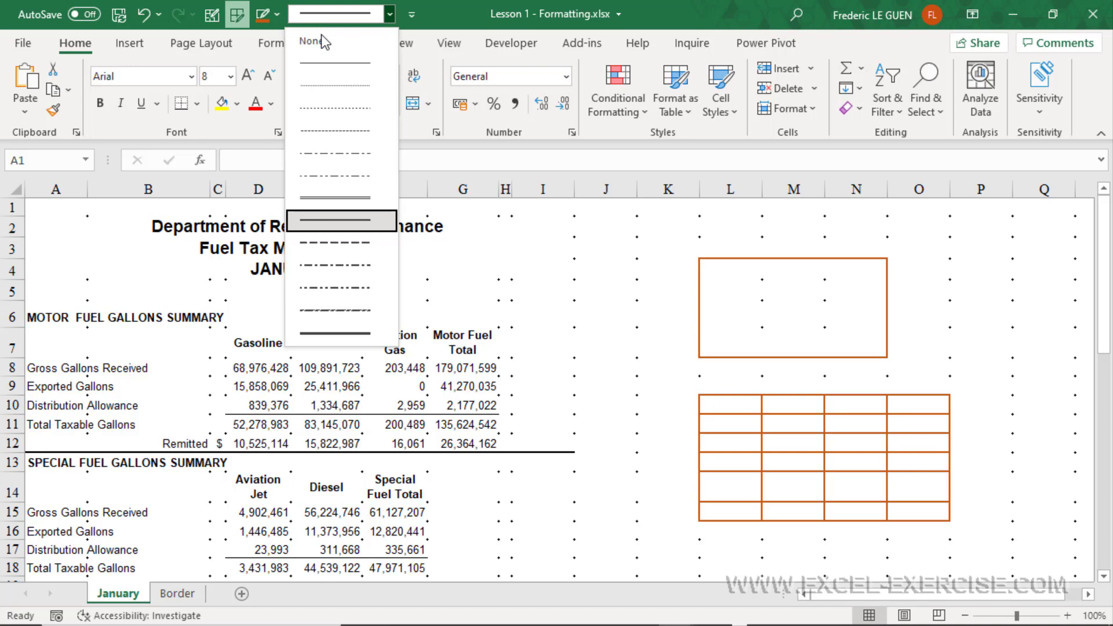
pyautogui.click(327, 88)
pyautogui.click(277, 15)
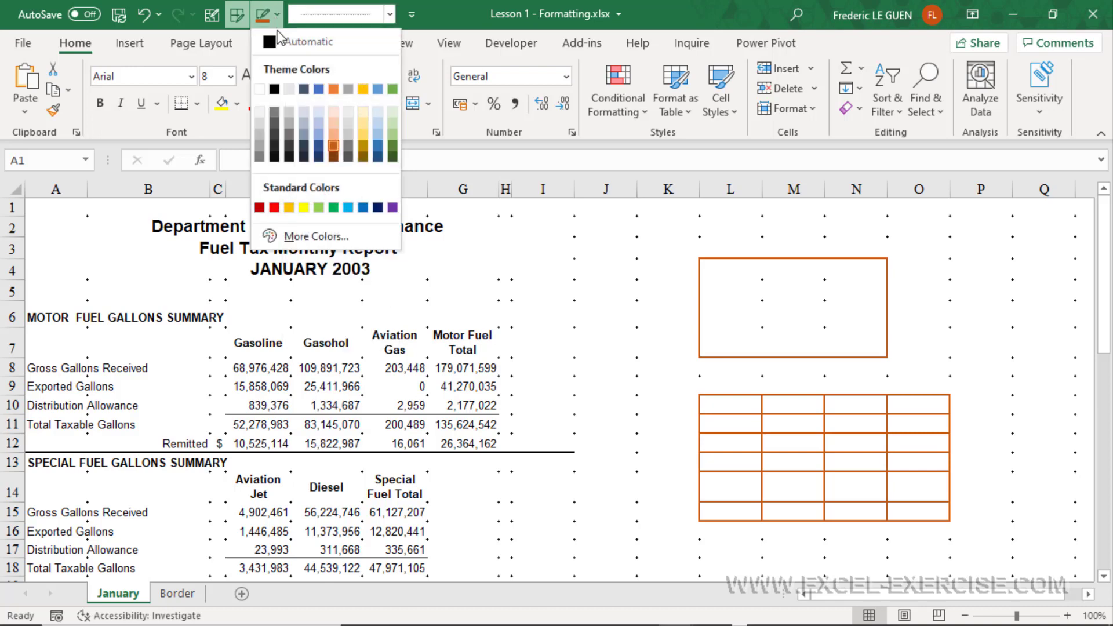
pyautogui.click(320, 152)
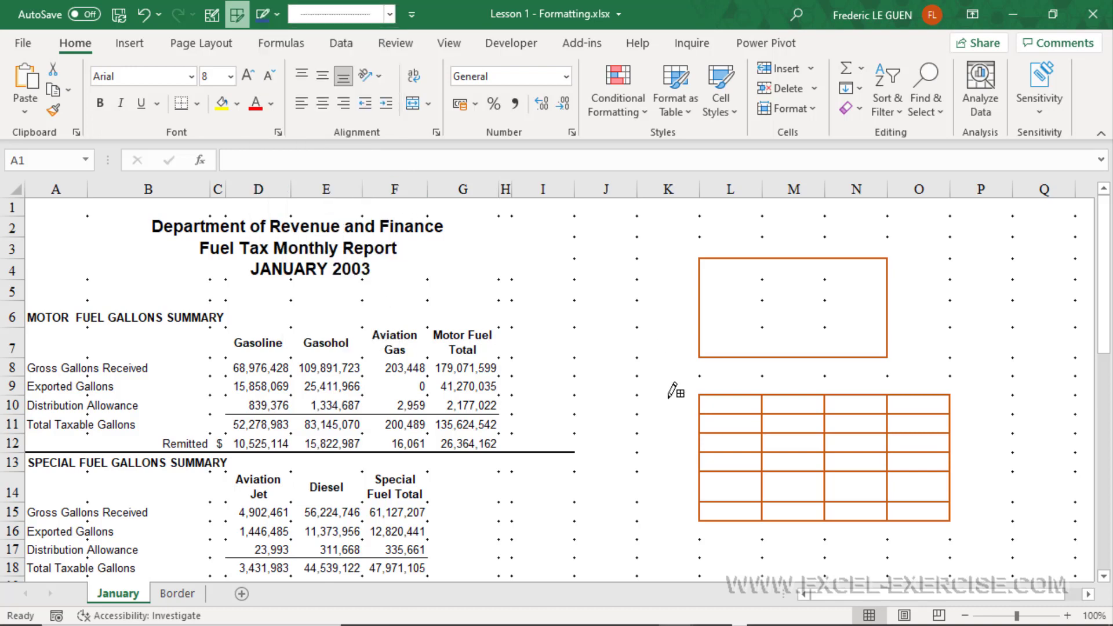
pyautogui.moveTo(672, 391); pyautogui.dragTo(875, 453)
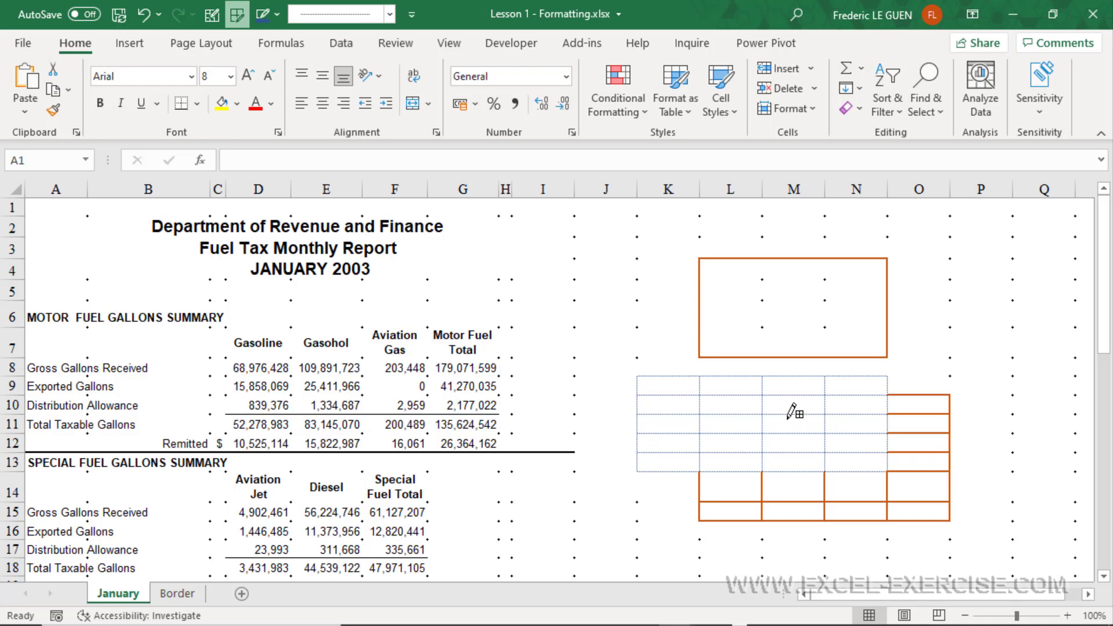
# Erase all the practice borders in columns J to O with the Shift eraser.
pyautogui.click(237, 15)
pyautogui.press('shift')
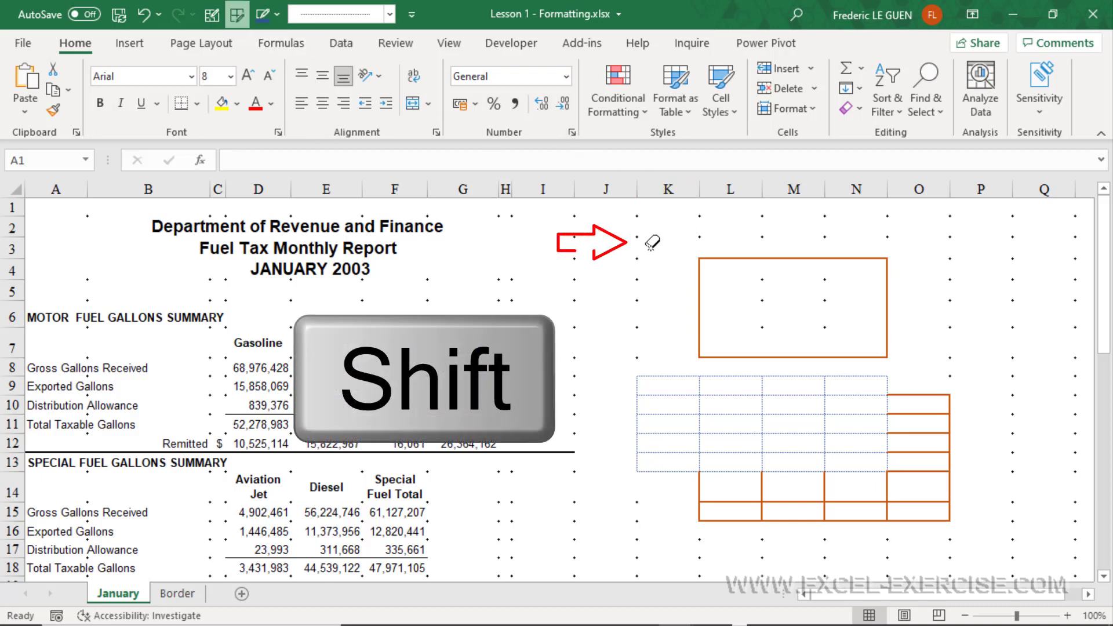
pyautogui.moveTo(652, 243); pyautogui.dragTo(963, 515)
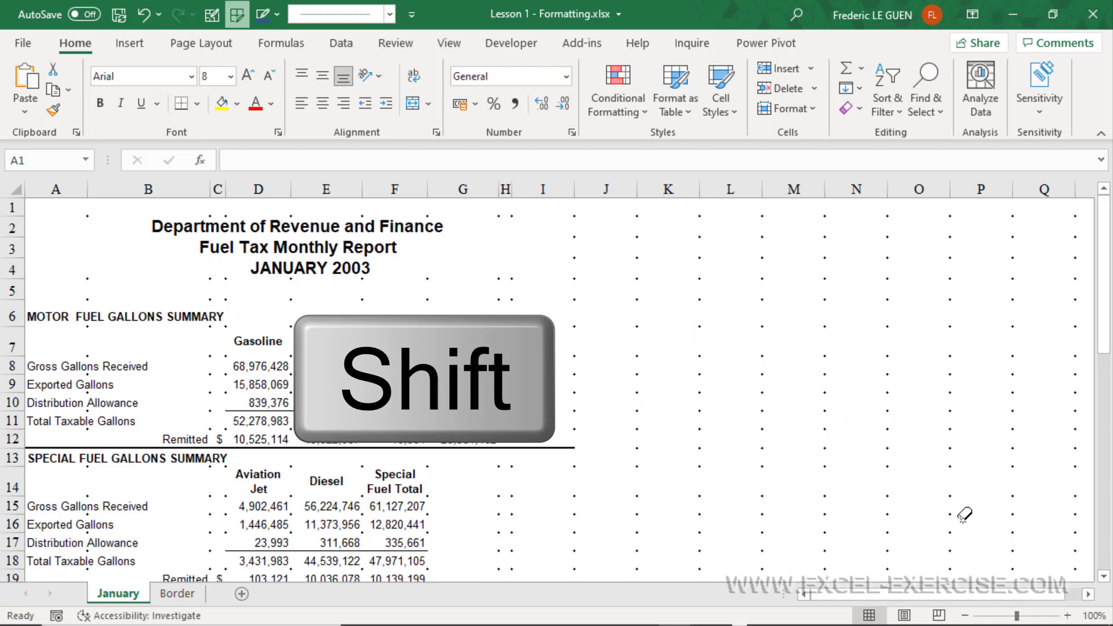
pyautogui.press('shift')
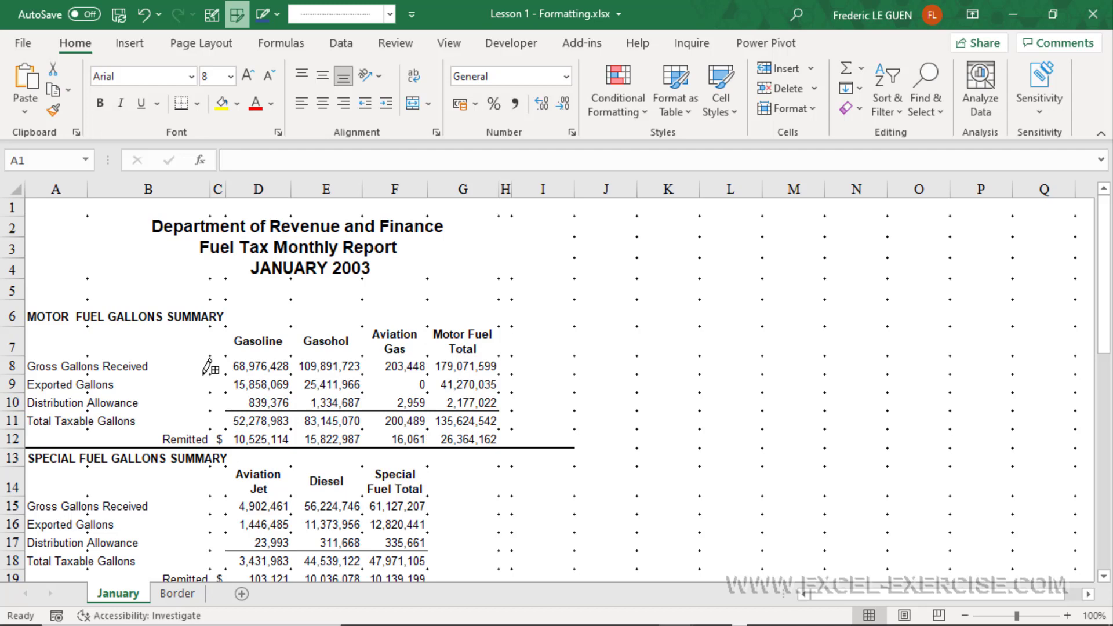
# Erase the lines below rows 10 and 12 of the motor fuel table.
pyautogui.press('shift')
pyautogui.moveTo(52, 337)
pyautogui.mouseDown()
pyautogui.moveTo(292, 408)
pyautogui.moveTo(572, 438)
pyautogui.mouseUp()
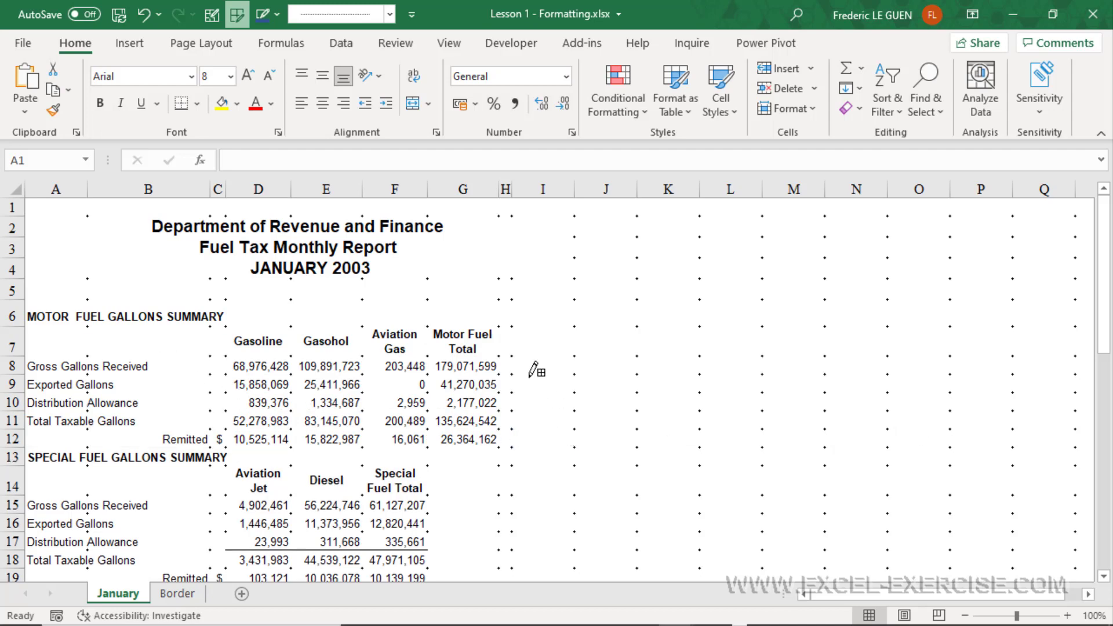
# Draw an automatic black border grid over the motor fuel table A7:G12.
pyautogui.click(276, 14)
pyautogui.click(272, 45)
pyautogui.moveTo(44, 331); pyautogui.dragTo(491, 442)
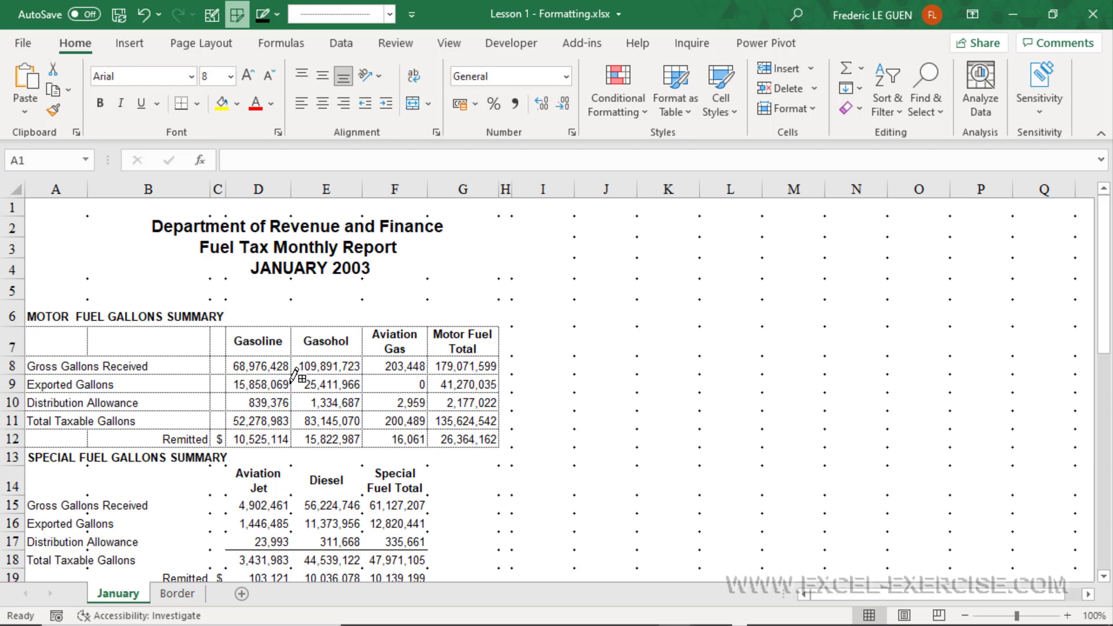
pyautogui.click(236, 21)
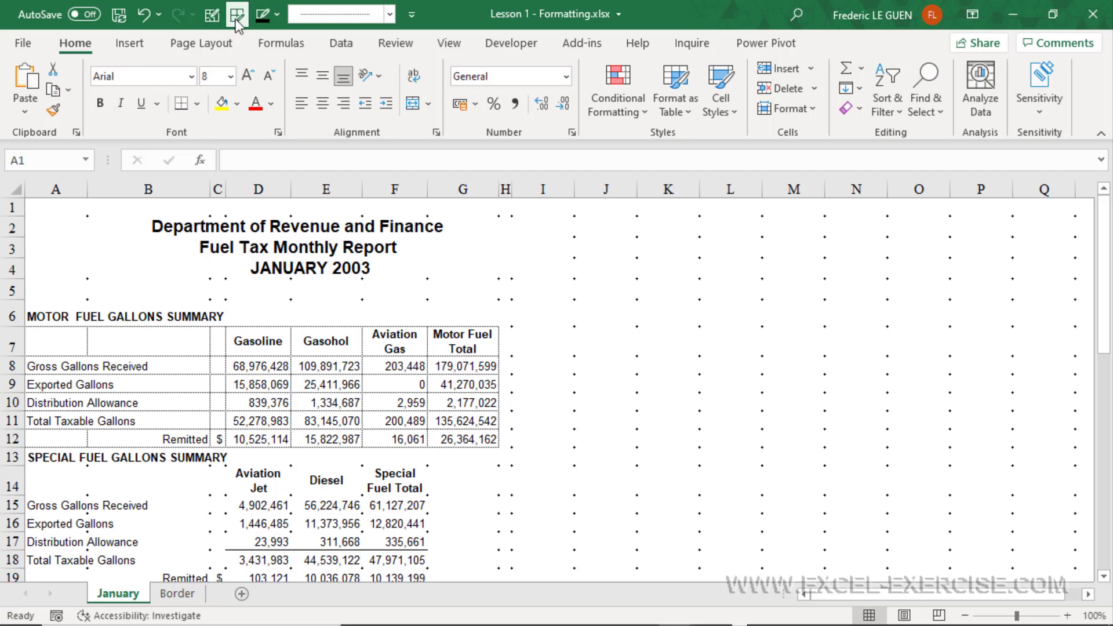
# Delete the narrow dollar-sign column C.
pyautogui.click(216, 187)
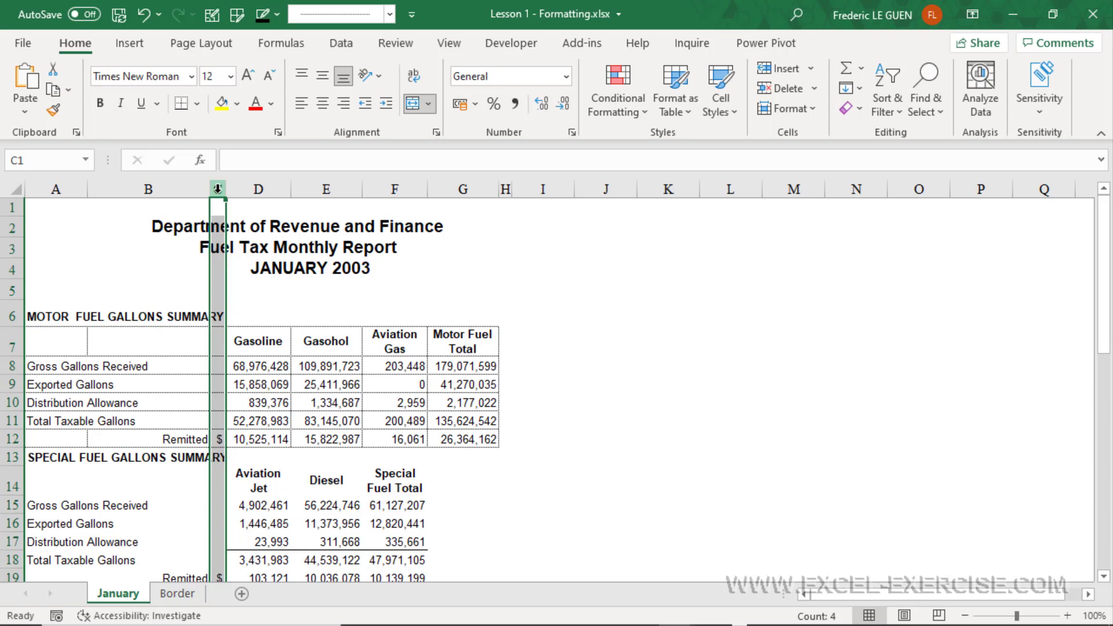
pyautogui.hotkey('ctrl', '-')
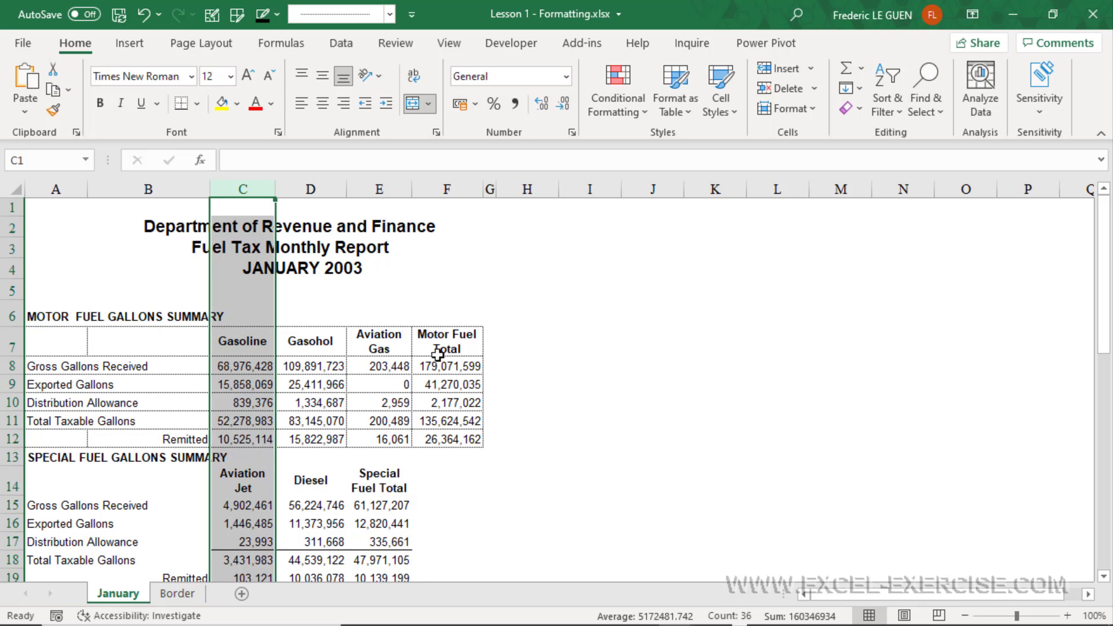
# Outline rows 8 to 11 across columns A and B with a double-line border.
pyautogui.click(213, 14)
pyautogui.click(389, 14)
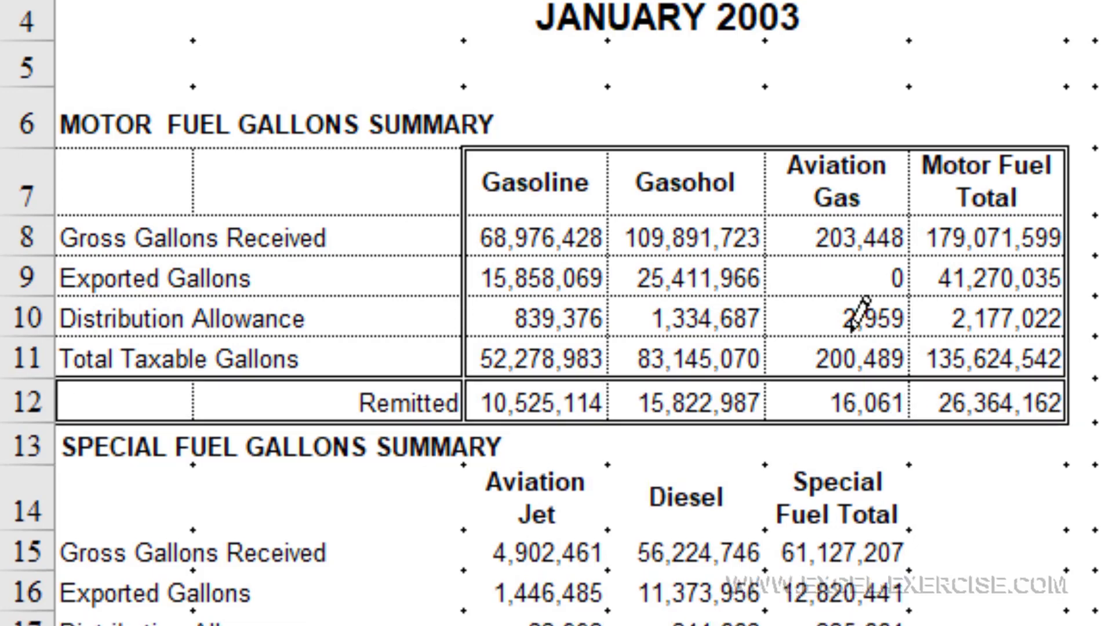
pyautogui.moveTo(30, 218); pyautogui.dragTo(365, 356)
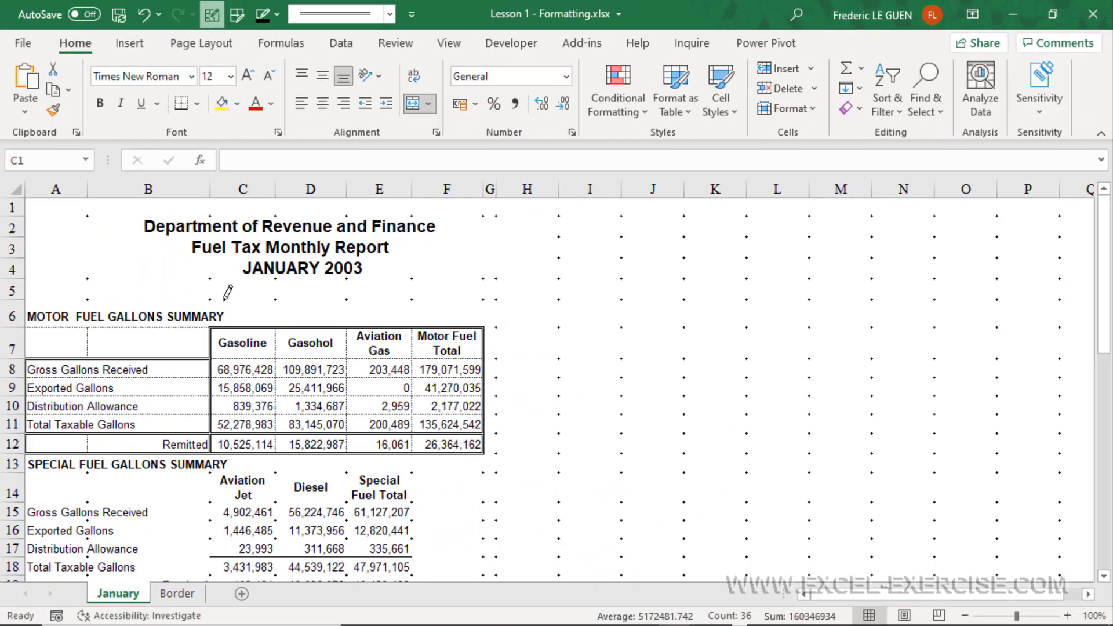
# Draw a thin dark blue line under row 10 of the motor fuel table.
pyautogui.click(346, 19)
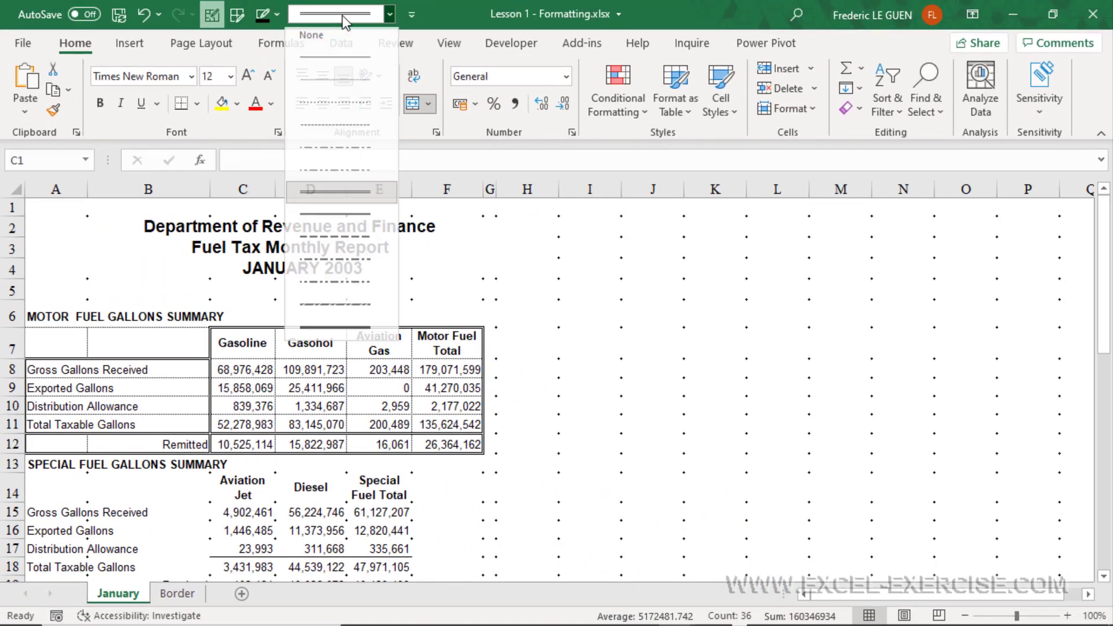
pyautogui.click(324, 217)
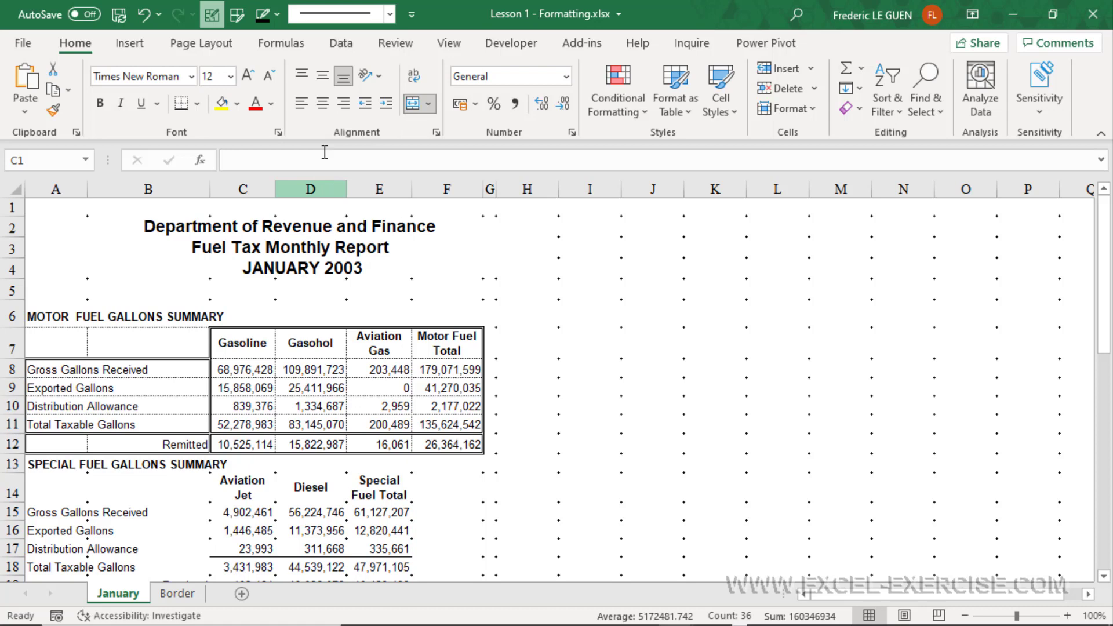
pyautogui.click(278, 14)
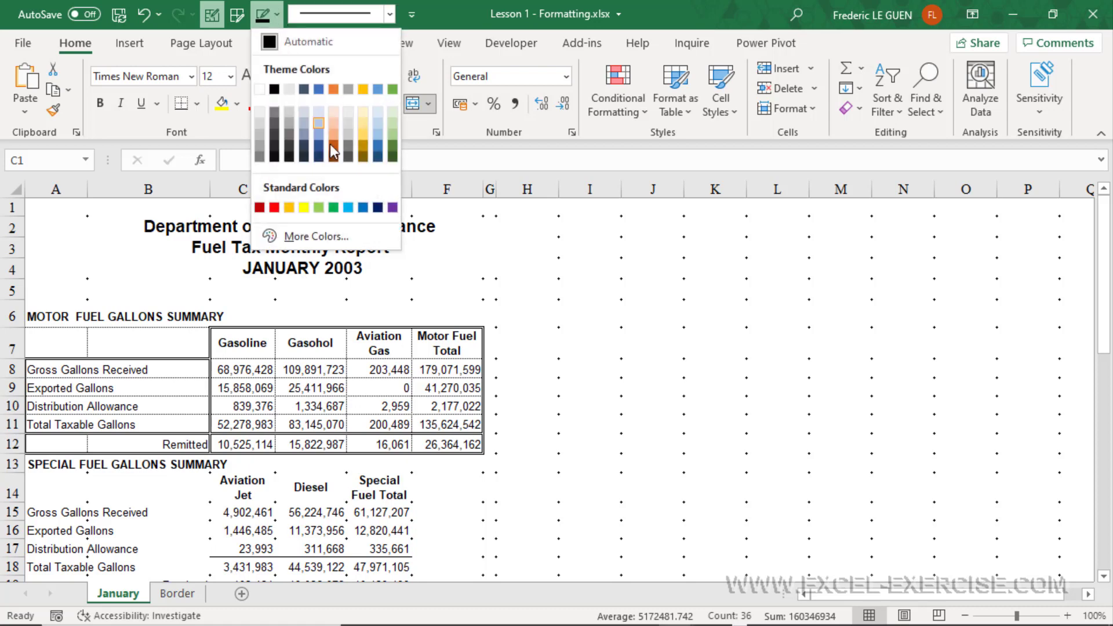
pyautogui.click(376, 207)
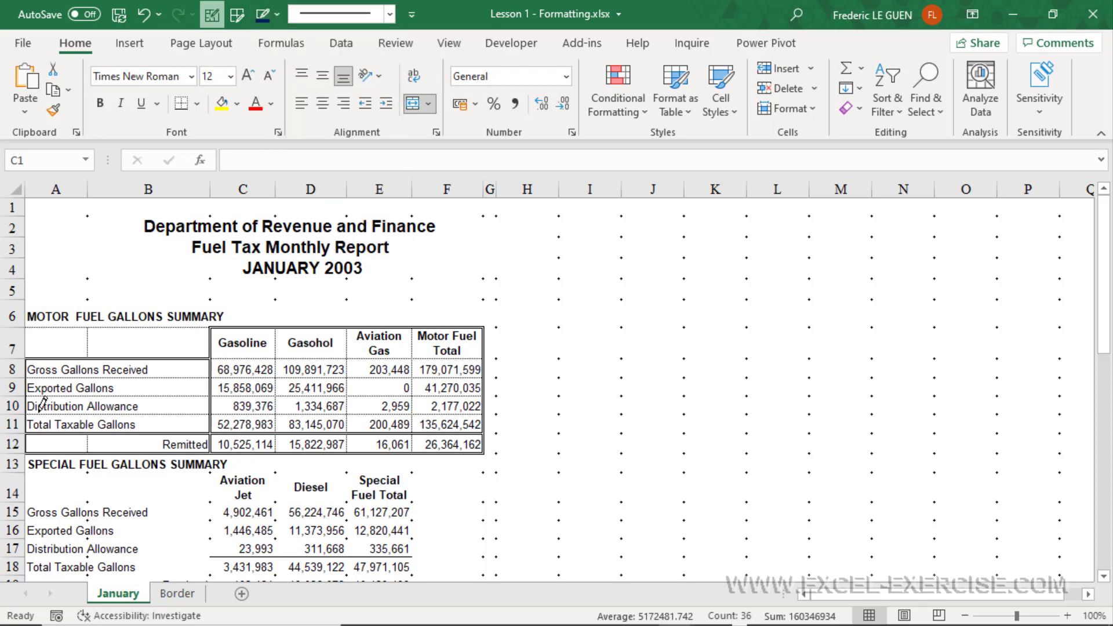
pyautogui.moveTo(40, 405); pyautogui.dragTo(431, 407)
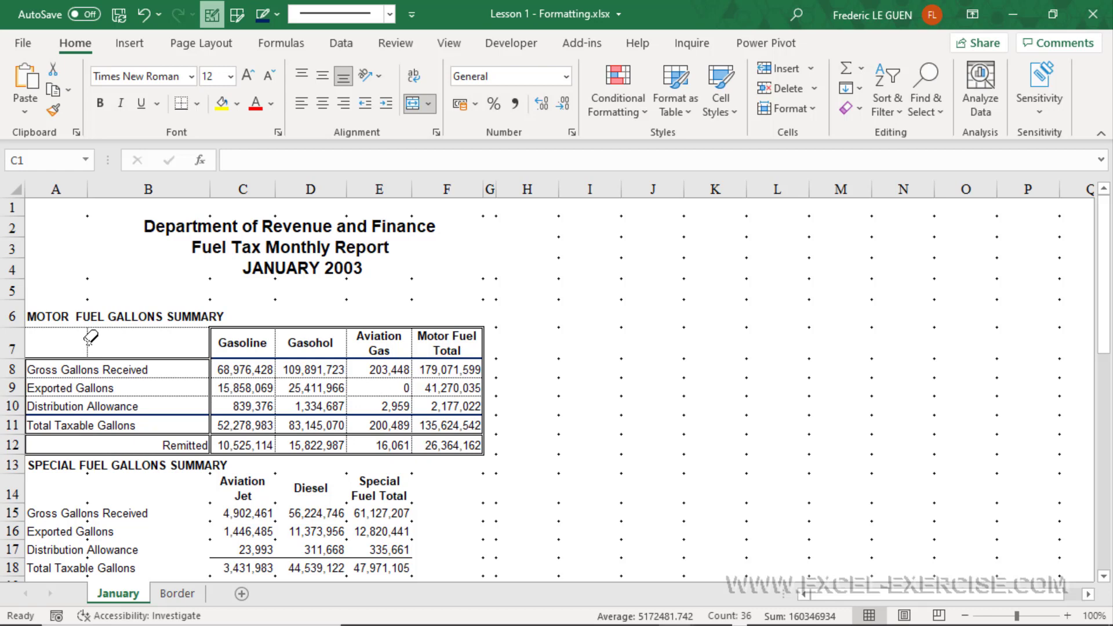
# Erase the dotted borders above A7 and B7.
pyautogui.click(71, 326)
pyautogui.click(124, 326)
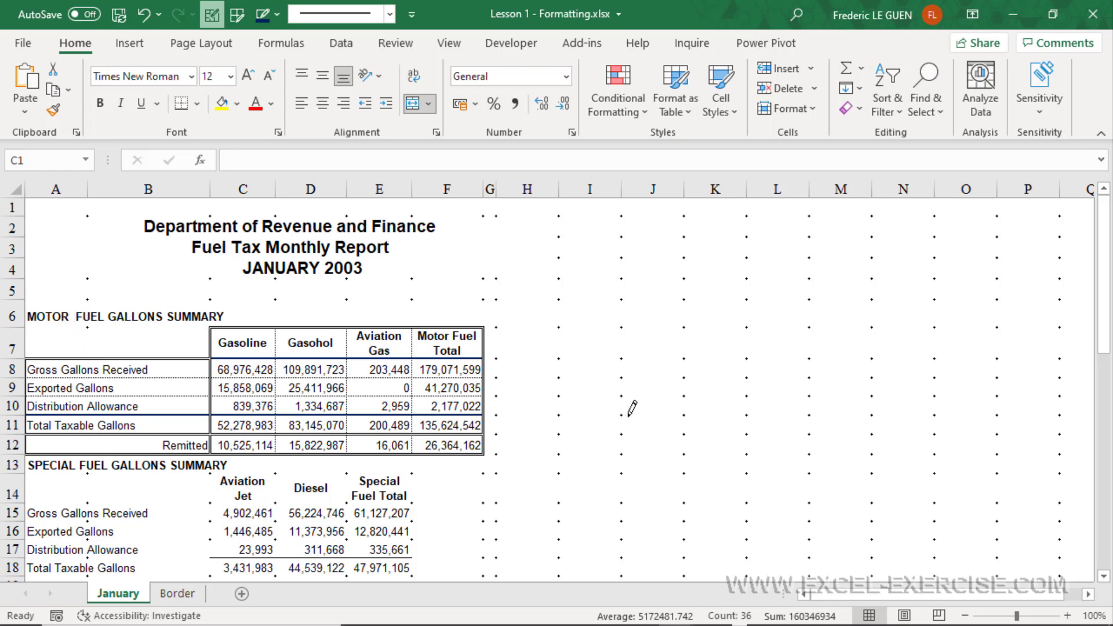
pyautogui.scroll(-1, 641, 418)
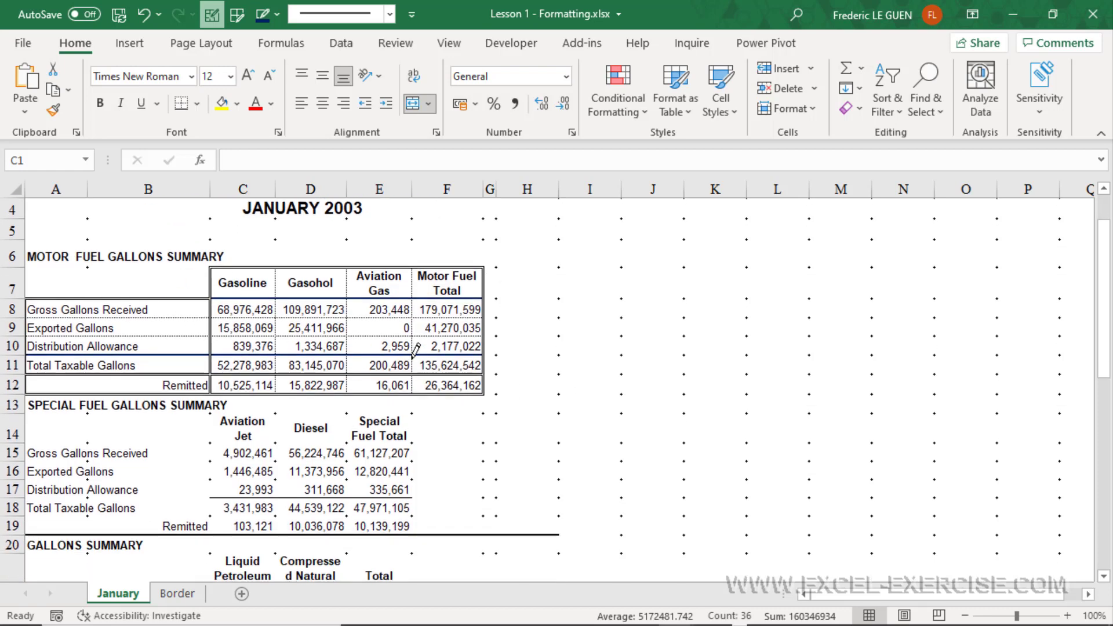
pyautogui.scroll(-1, 437, 383)
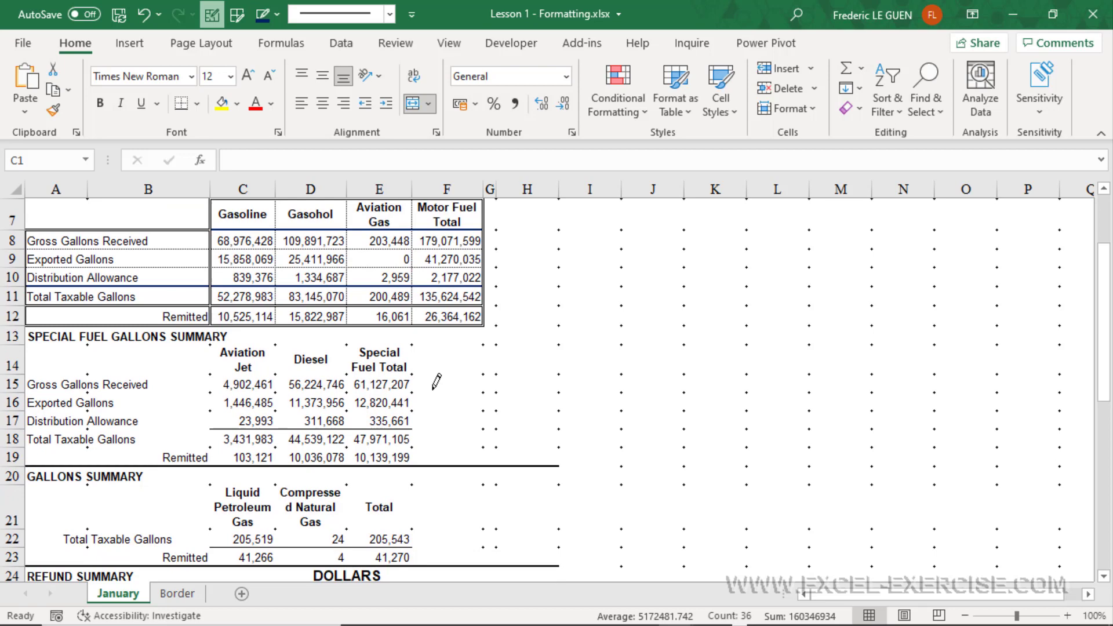